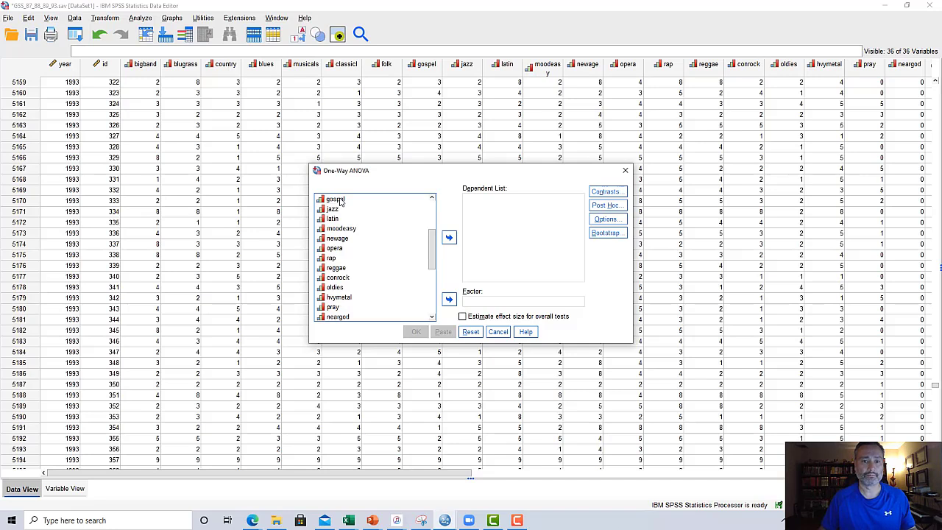
Step: Assign gospel as the dependent variable and relig as the factor for the one-way ANOVA
left_click(448, 237)
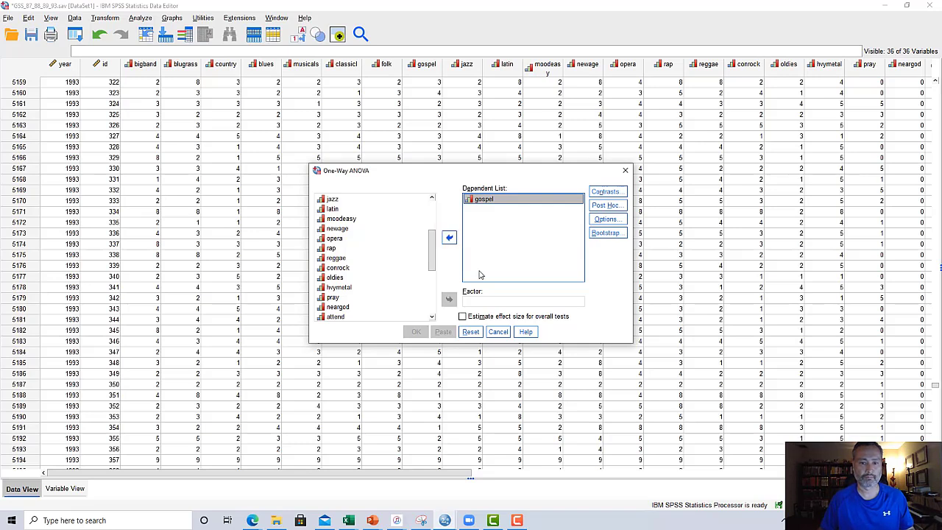
scroll(418, 259, "down", 2)
scroll(422, 260, "down", 2)
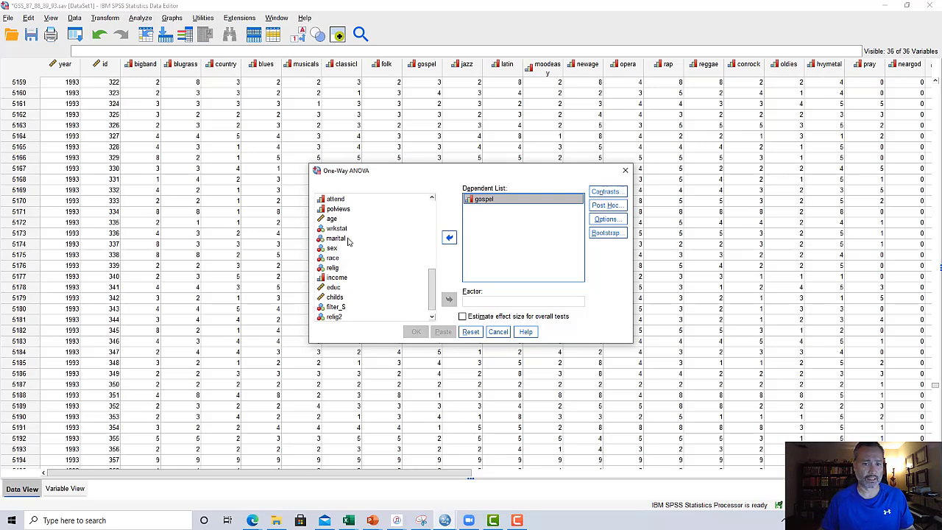
left_click(338, 270)
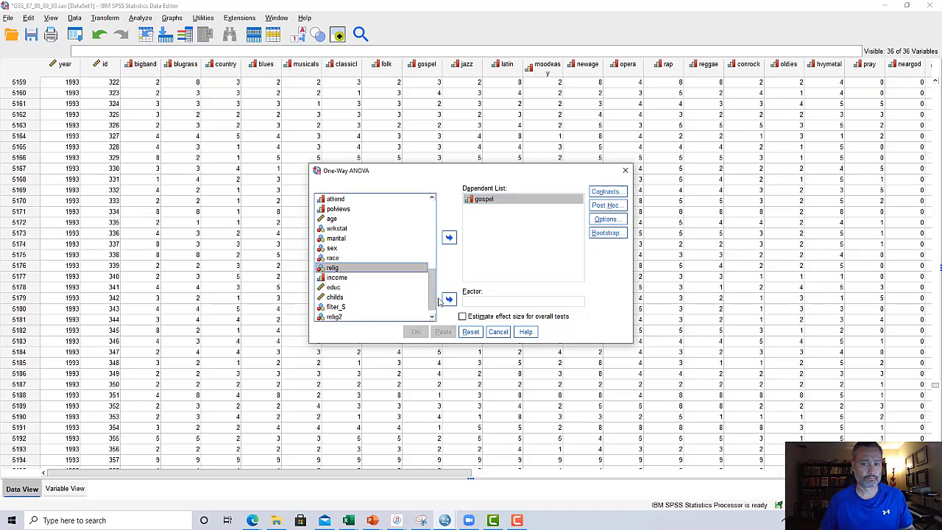
left_click(449, 298)
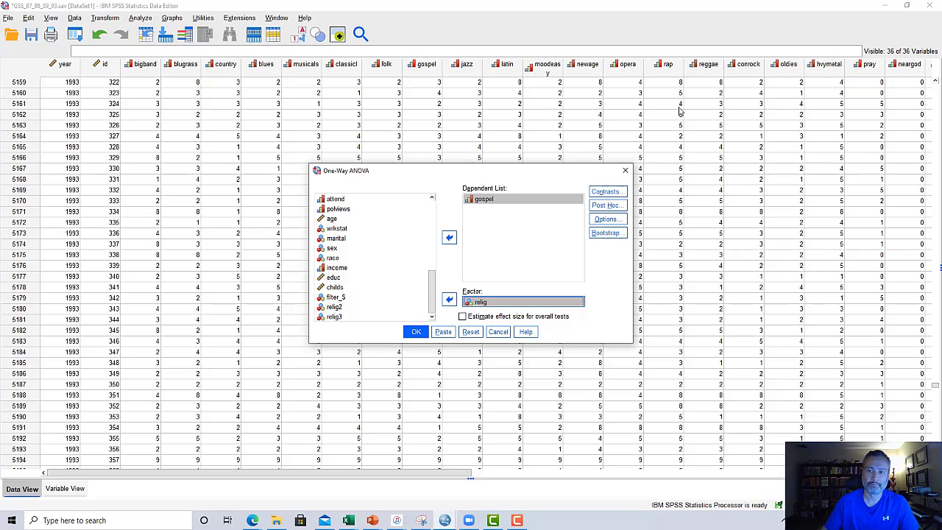
Step: Include descriptive statistics in the one-way ANOVA options
left_click(606, 219)
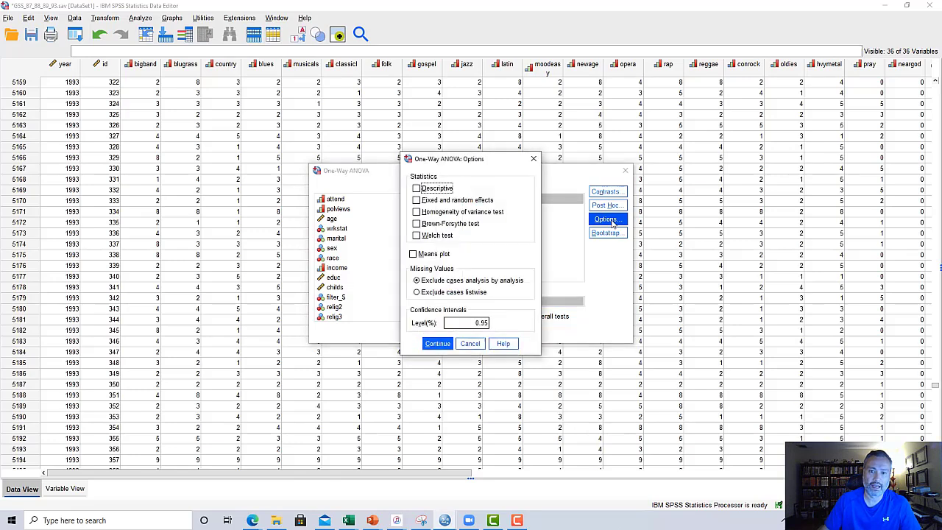
left_click(417, 189)
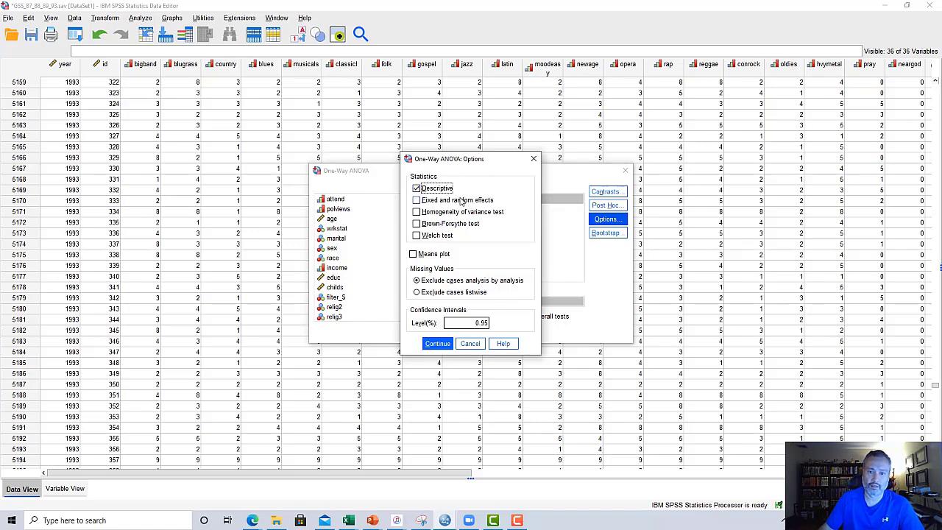
left_click(438, 344)
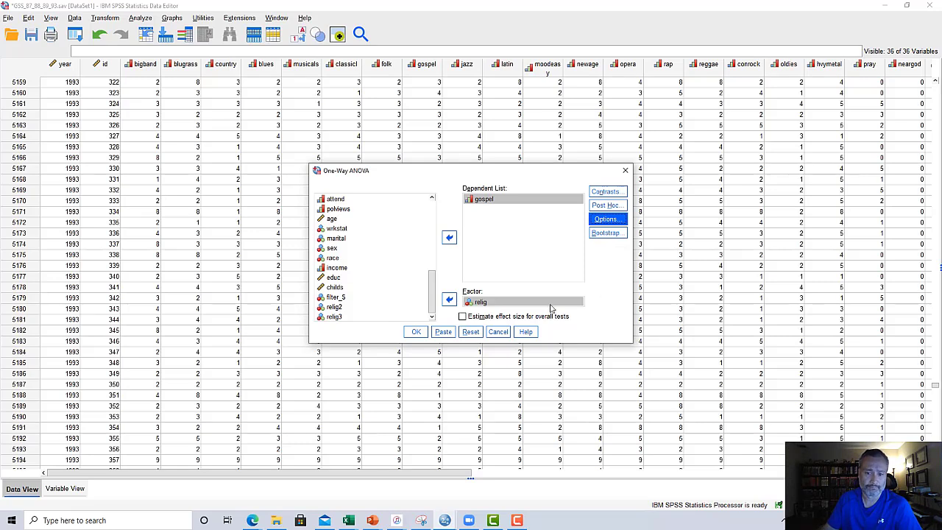
Step: Paste the gospel by relig ANOVA into the syntax file, run only that ONEWAY block and review its Descriptives and ANOVA tables
left_click(444, 332)
mouse_move(445, 520)
left_click(544, 475)
left_click_drag(236, 480, 130, 453)
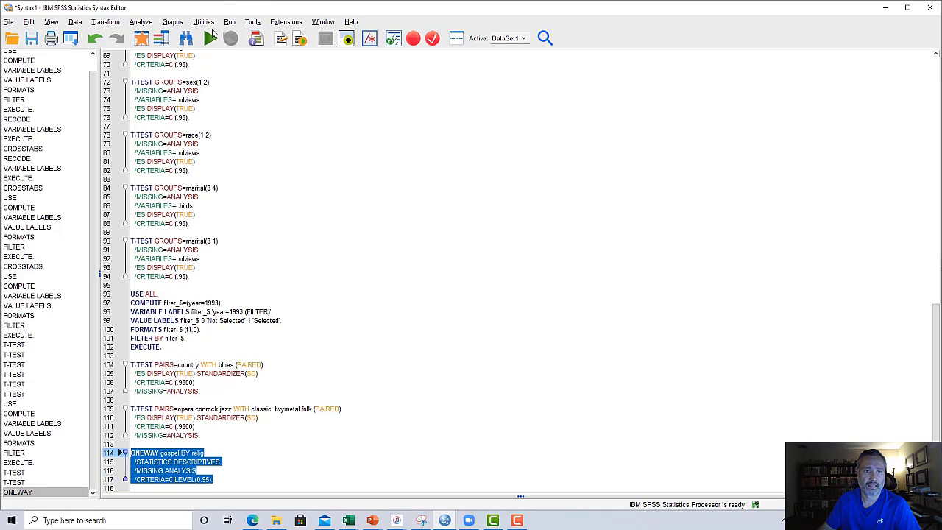
left_click(211, 38)
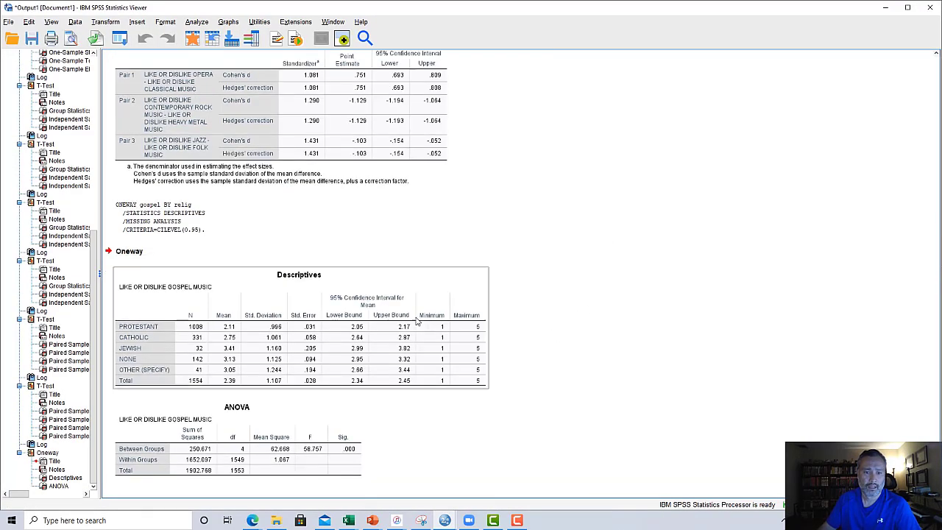
left_click(403, 313)
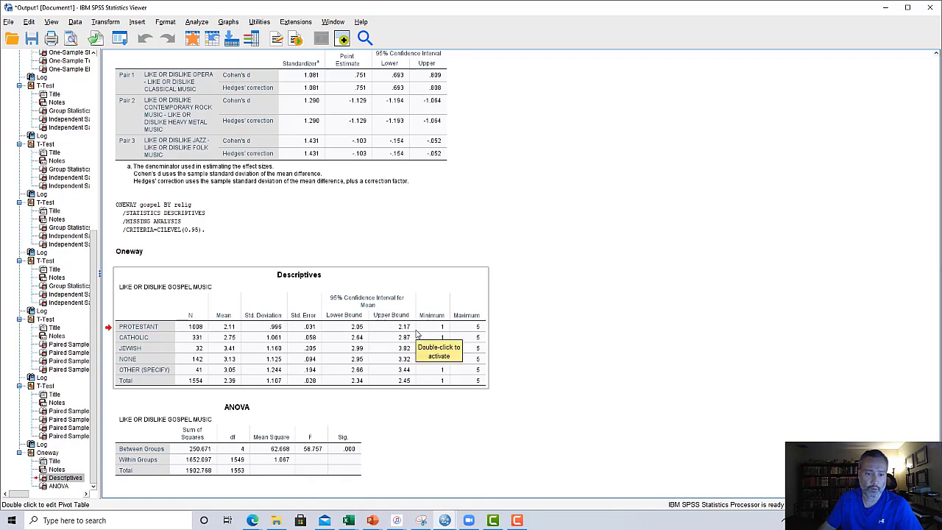
left_click_drag(410, 372, 405, 443)
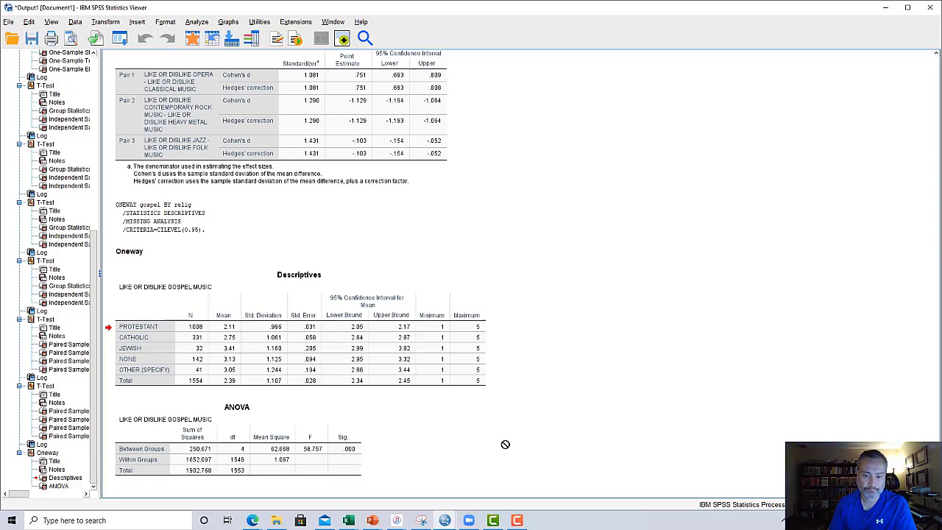
Step: Switch to the PowerPoint slideshow and advance to the Exercise 9 slide to read the task
left_click(373, 521)
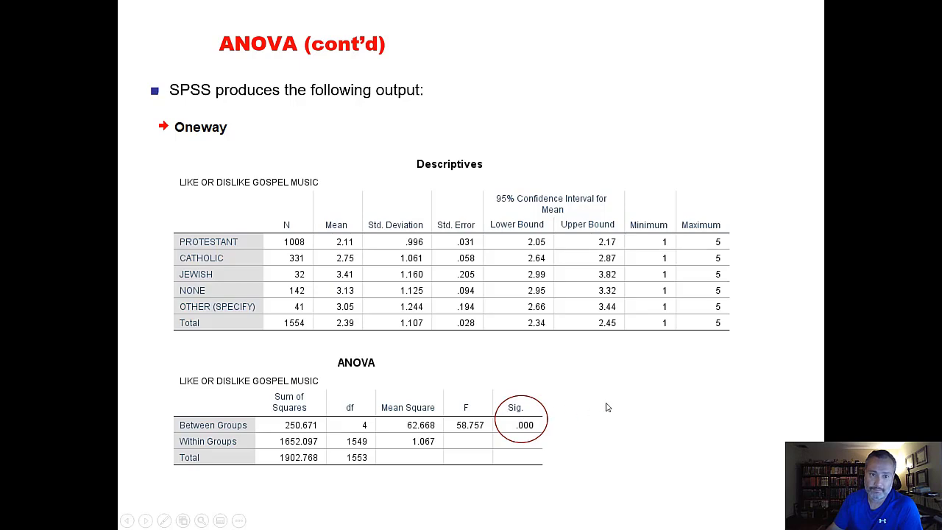
key("Right")
key("Right")
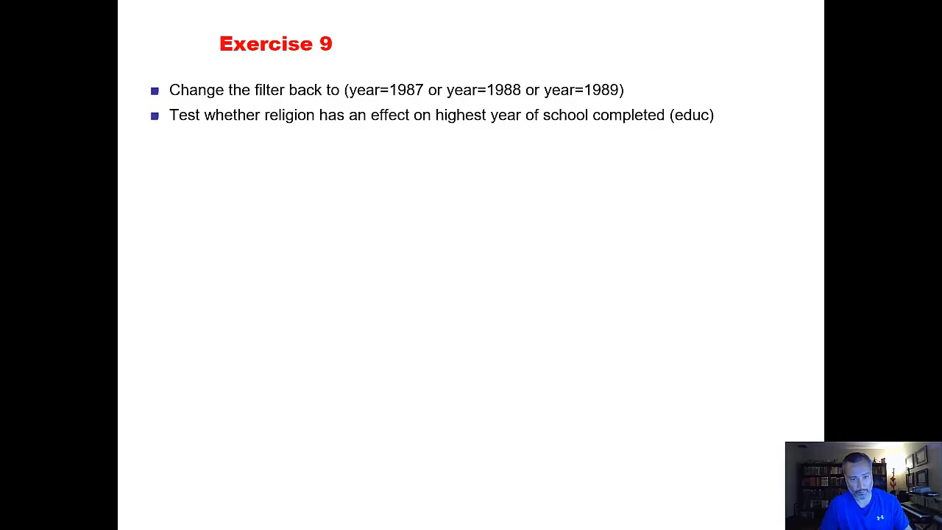
Step: Switch back to the SPSS data editor and set the case selection condition to year=1987 OR year=1988 OR year=1989
key("alt+Tab")
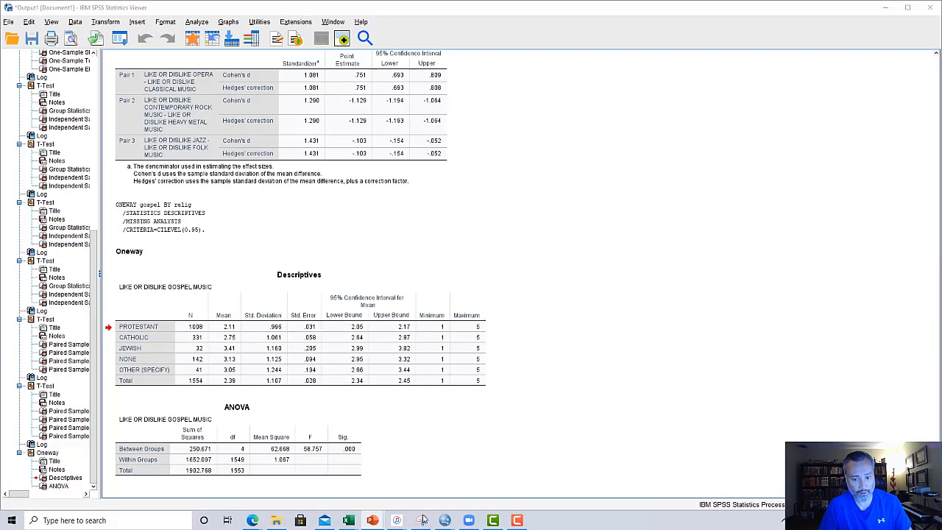
mouse_move(420, 519)
left_click(454, 493)
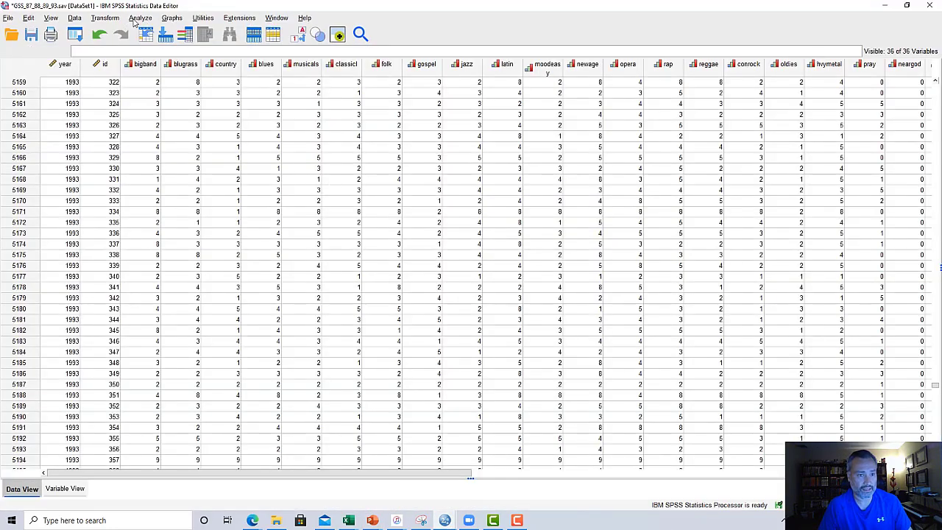
left_click(75, 18)
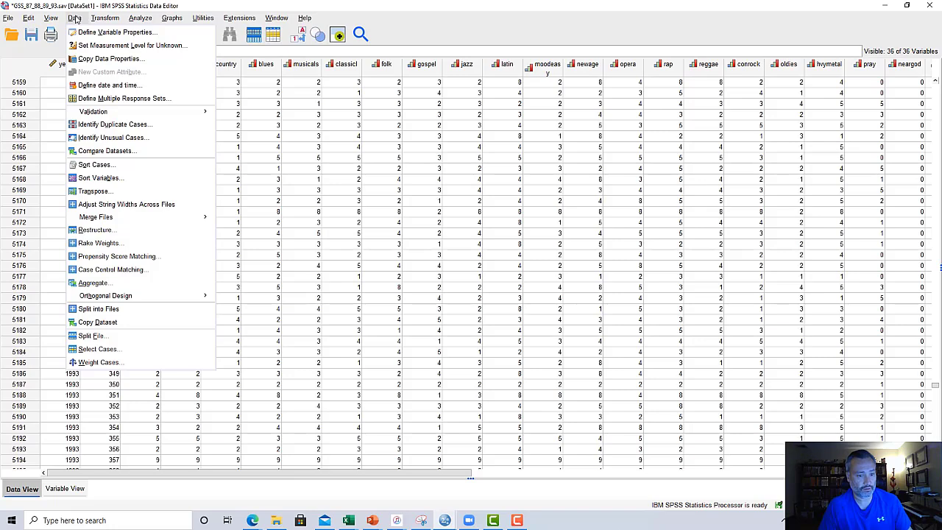
left_click(99, 349)
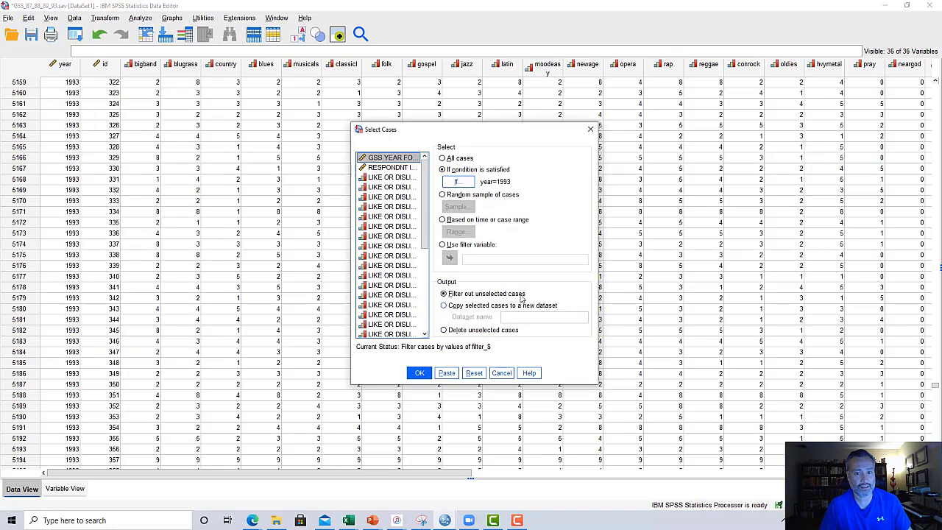
left_click(458, 183)
left_click_drag(435, 162, 425, 161)
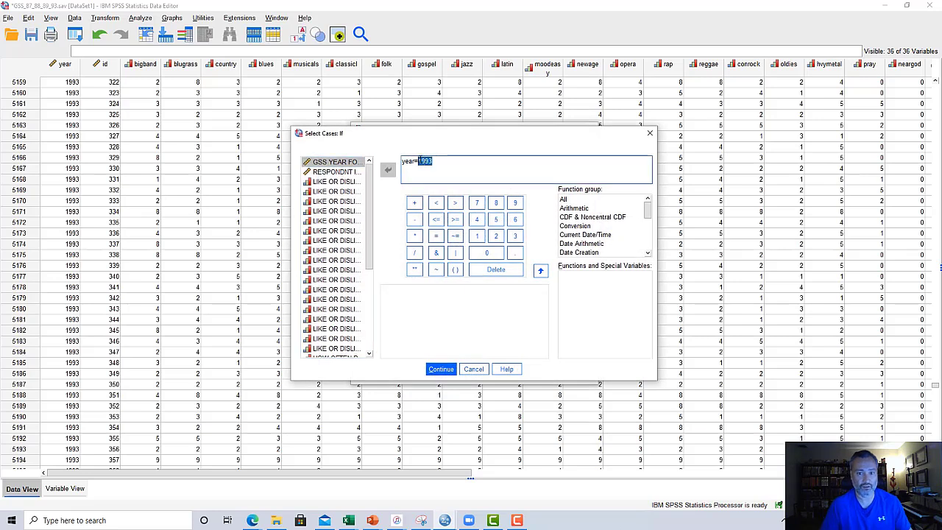
type("1987 OR year=1988 OR year=19")
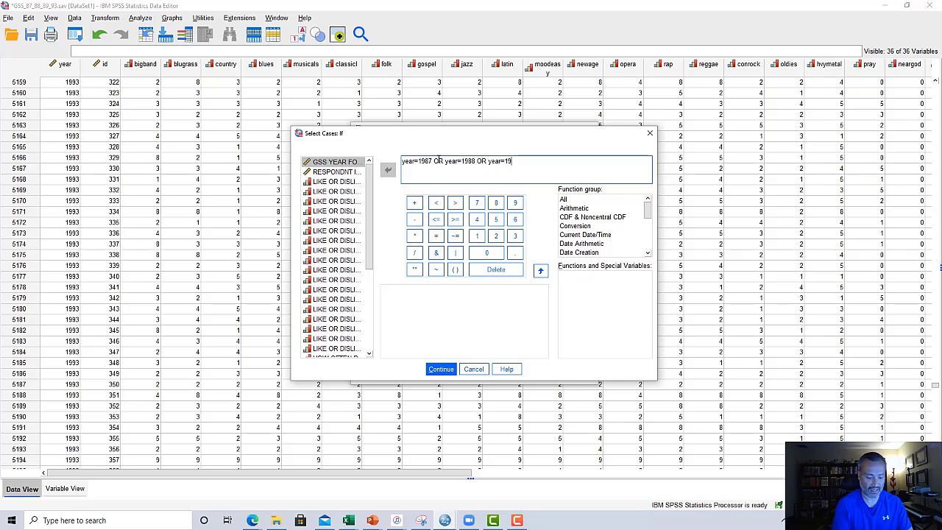
type("89")
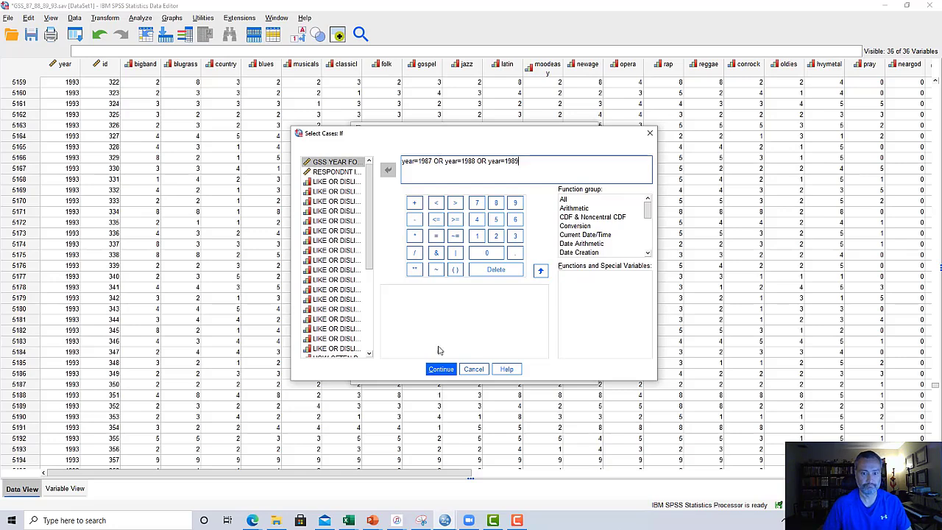
left_click(440, 369)
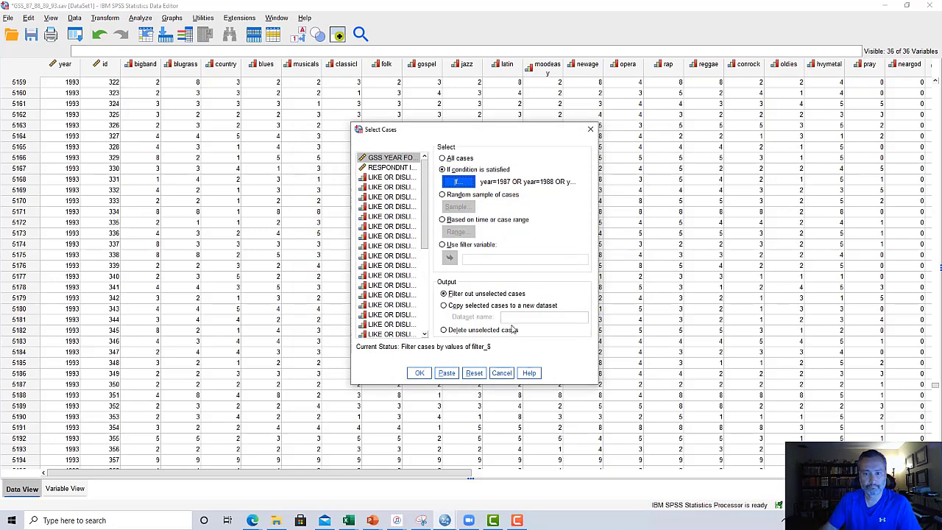
Step: Paste the 1987–1989 filter commands into the syntax file and run that block, from USE ALL through EXECUTE
left_click(447, 373)
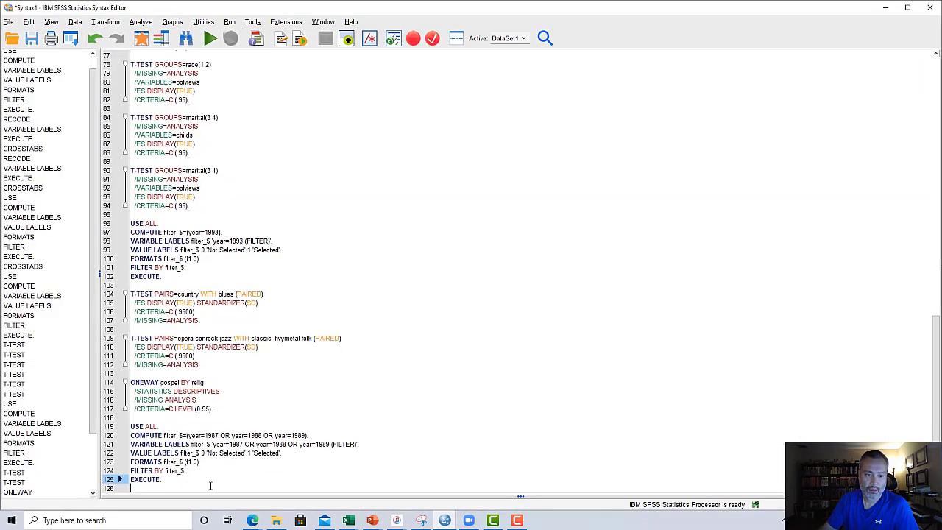
left_click_drag(210, 486, 130, 426)
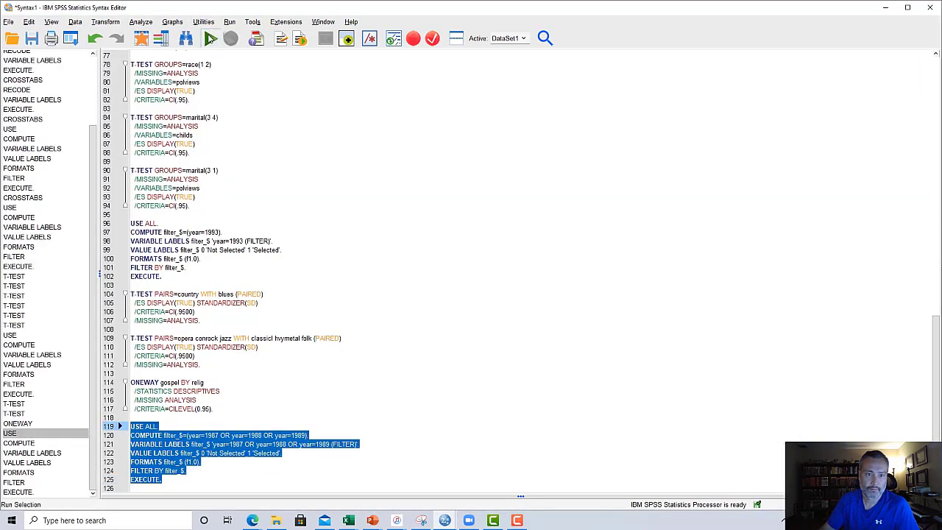
left_click(210, 38)
Step: Set up another one-way ANOVA from the data editor, replacing gospel with educ as the dependent variable and keeping relig as the factor
mouse_move(444, 520)
left_click(446, 471)
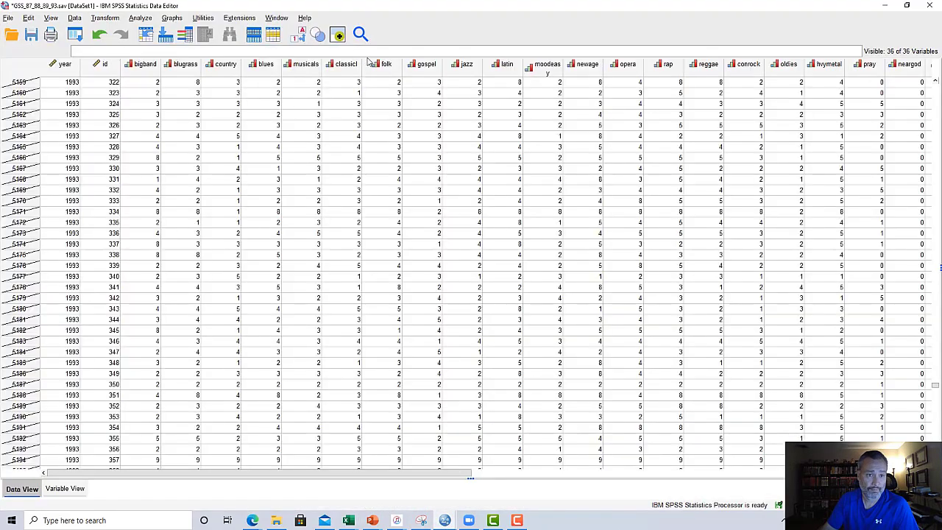
left_click(141, 18)
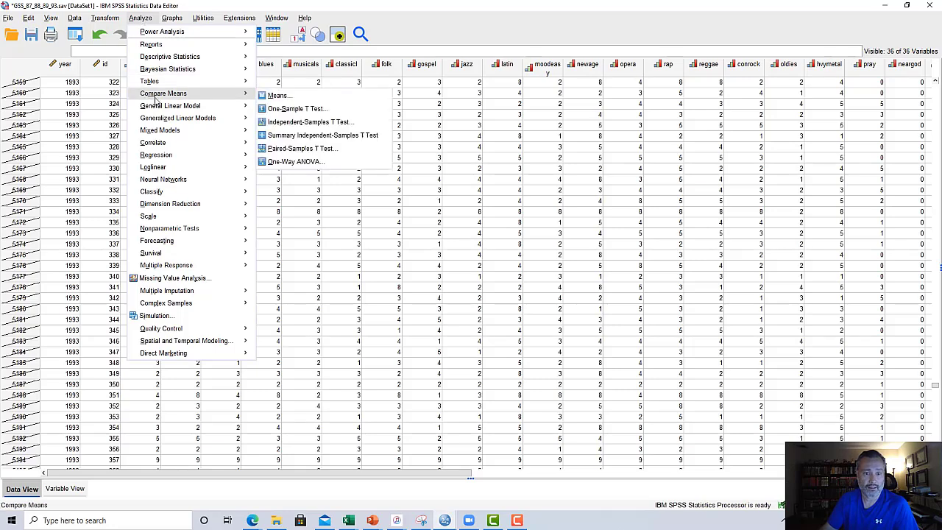
mouse_move(208, 95)
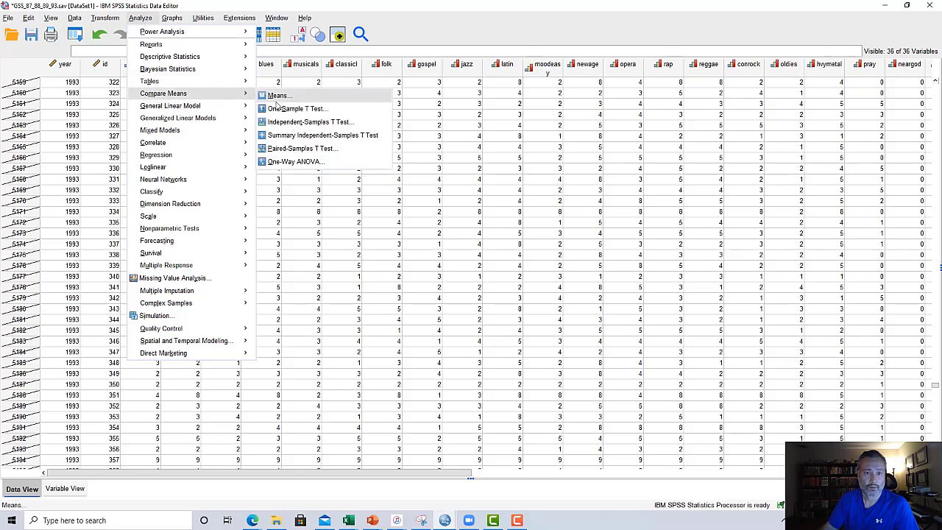
left_click(287, 164)
left_click(475, 200)
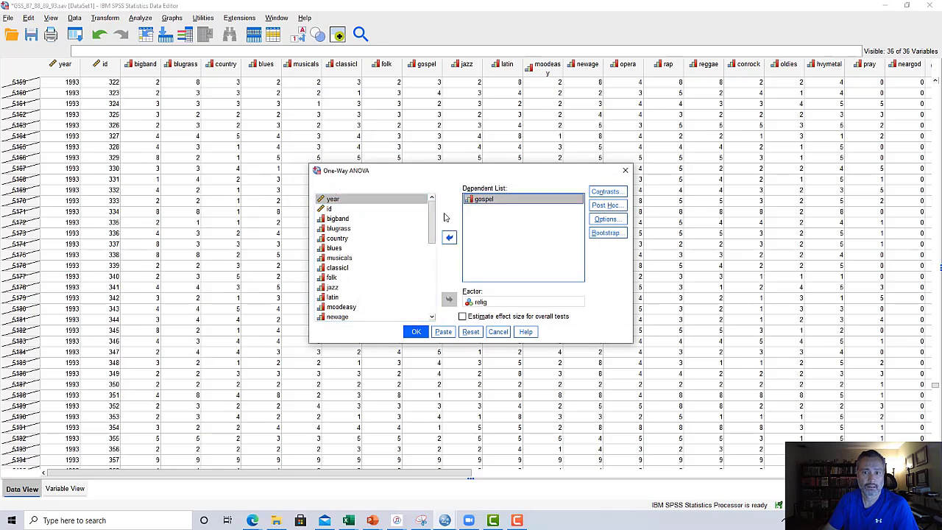
left_click(449, 237)
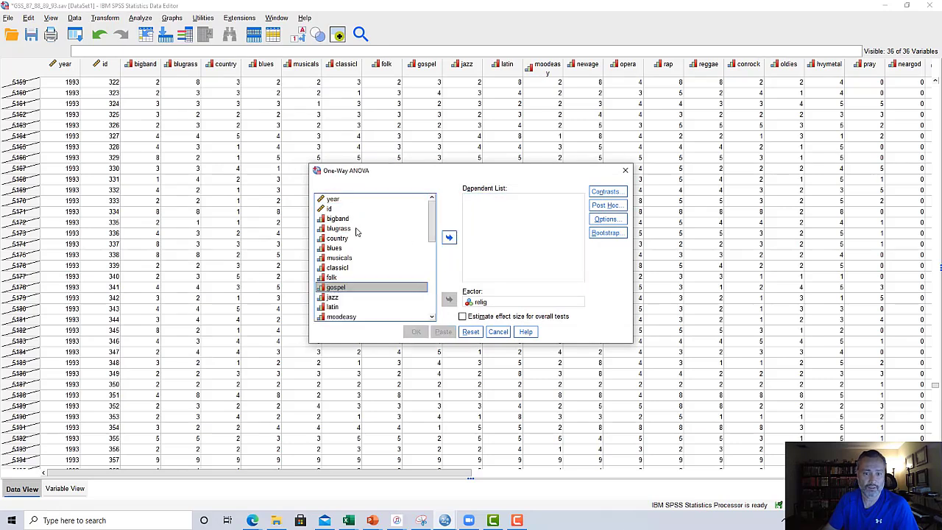
scroll(358, 233, "down", 5)
scroll(359, 234, "down", 3)
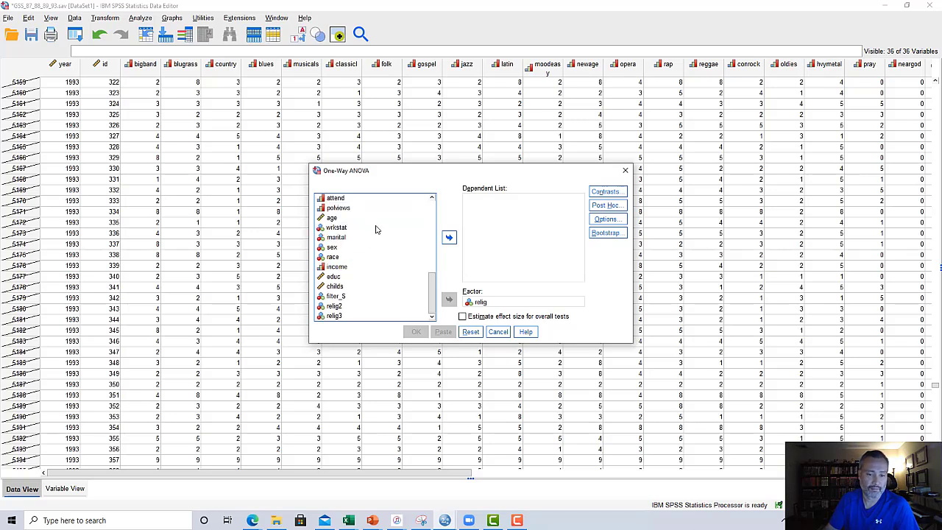
left_click(346, 276)
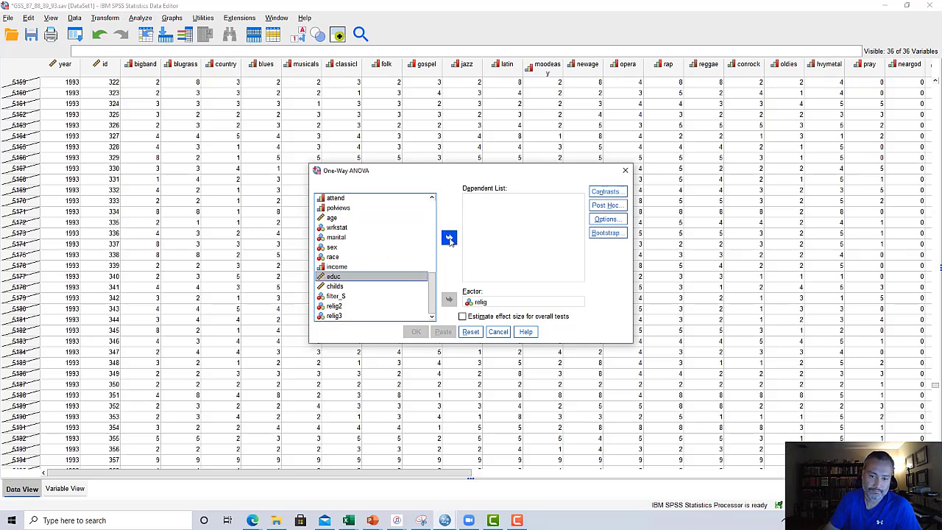
left_click(449, 237)
left_click(484, 303)
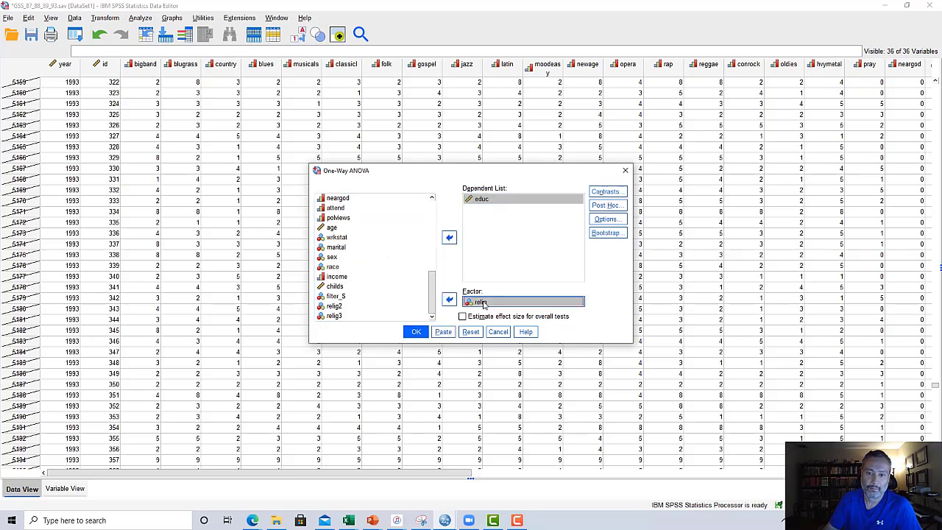
left_click(502, 269)
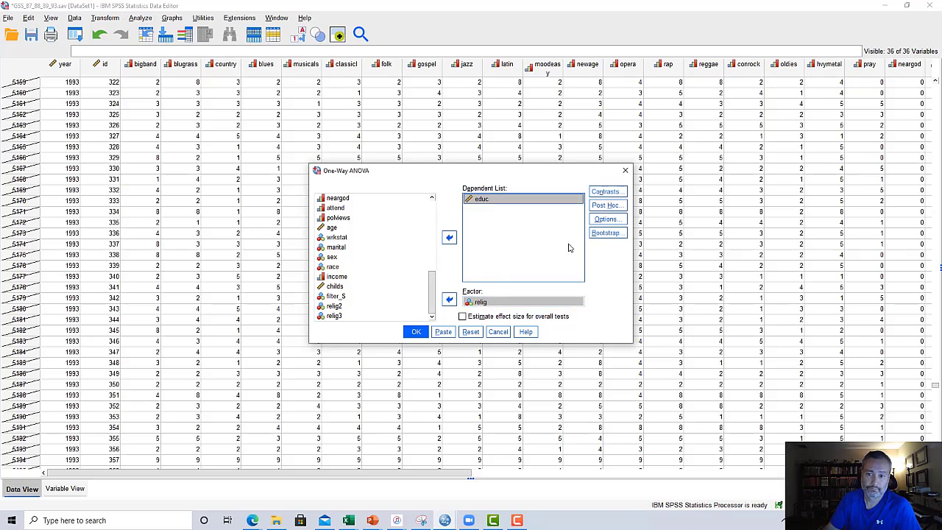
Step: Check the one-way ANOVA options and keep descriptive statistics selected
left_click(602, 220)
left_click(421, 189)
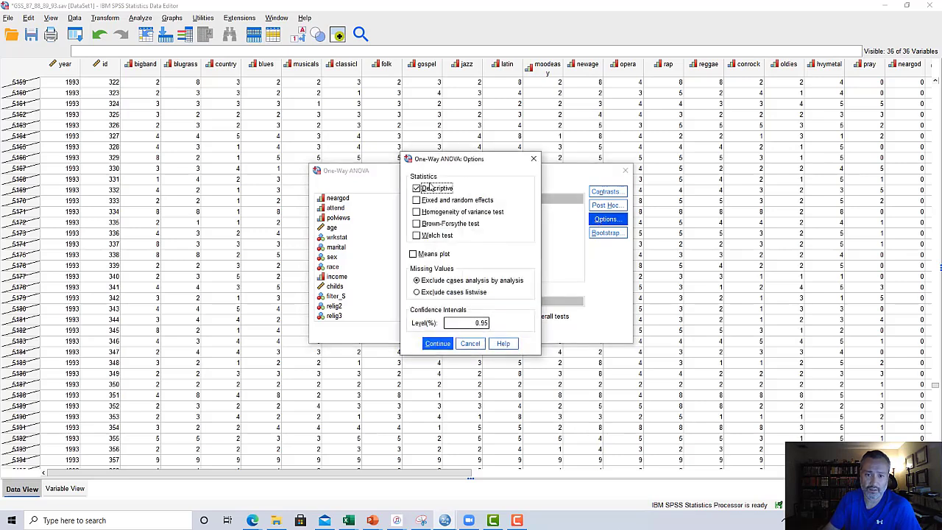
left_click(438, 343)
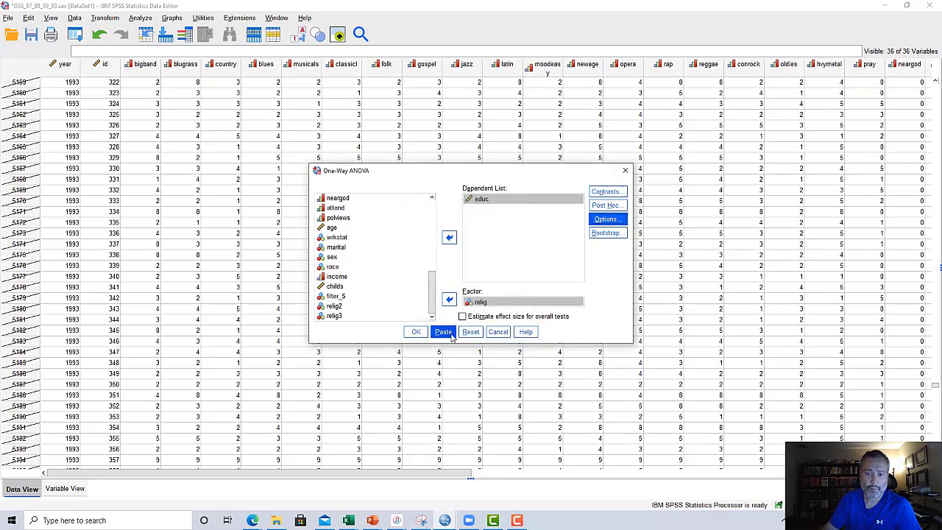
Step: Paste the educ by relig ANOVA into the syntax file, run only that ONEWAY block and review its output tables
left_click(443, 332)
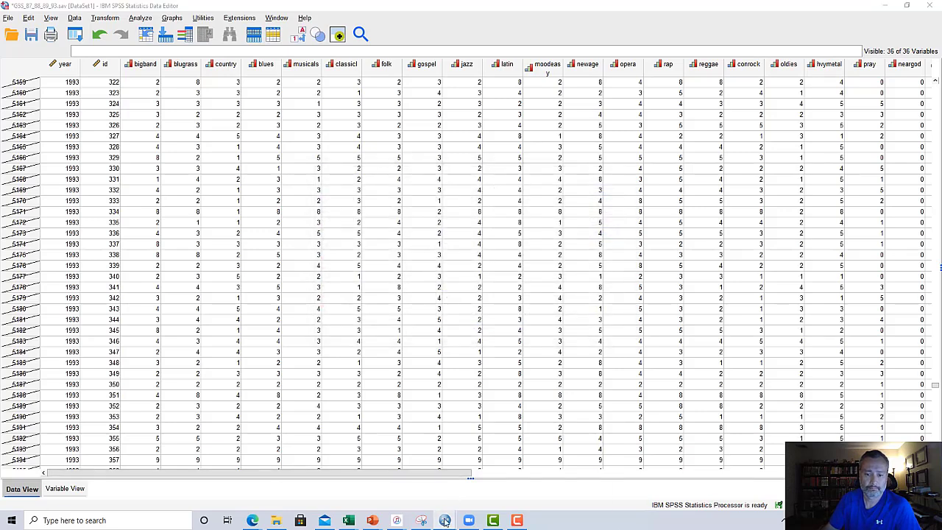
mouse_move(444, 520)
left_click(551, 478)
left_click_drag(231, 485, 135, 447)
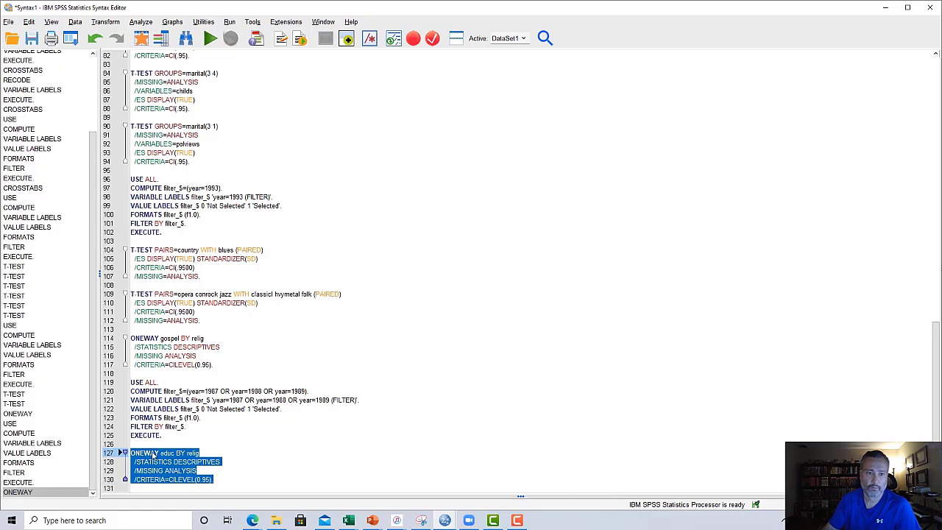
left_click(210, 38)
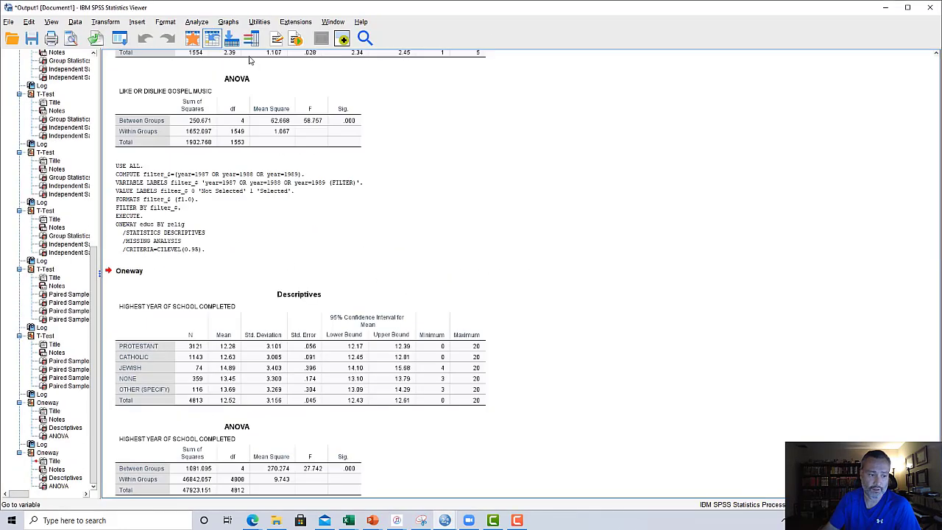
scroll(238, 337, "down", 1)
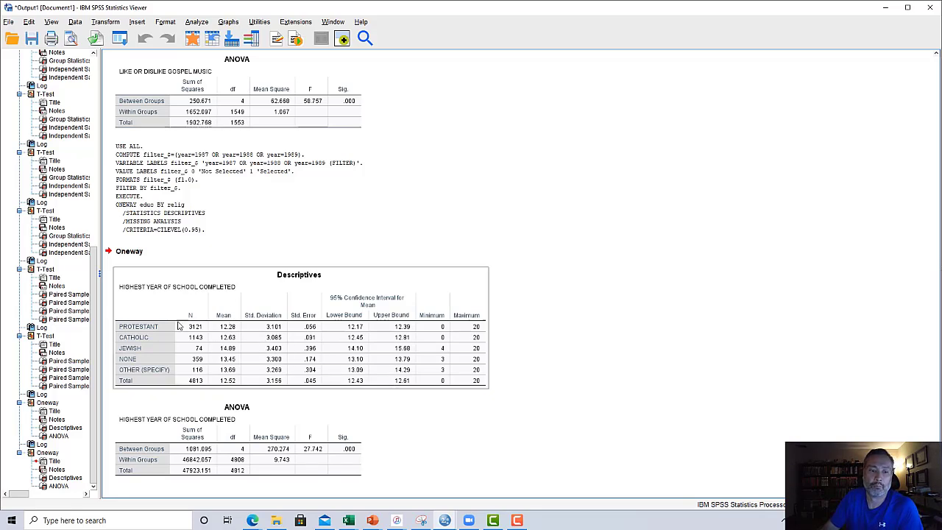
left_click_drag(214, 337, 574, 417)
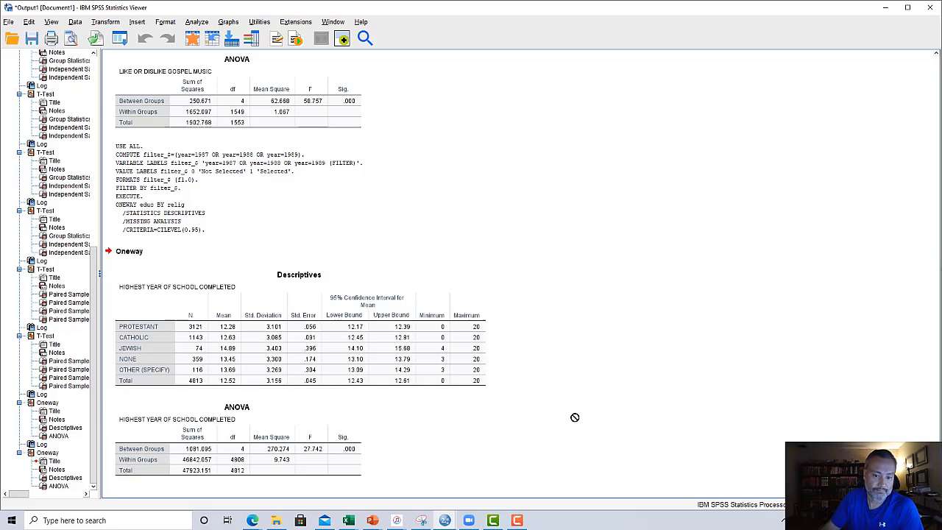